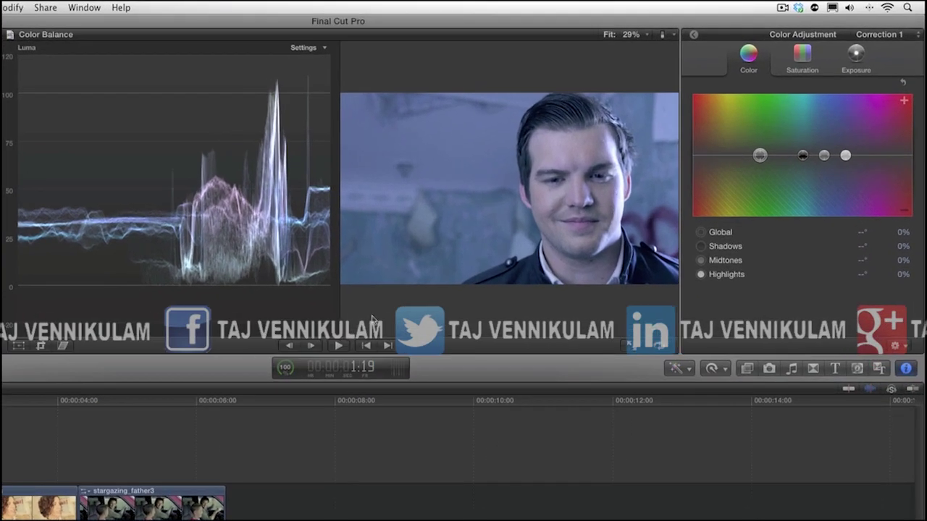
Step: Open the Settings menu at the top of the video scope for the man's clip
click(324, 48)
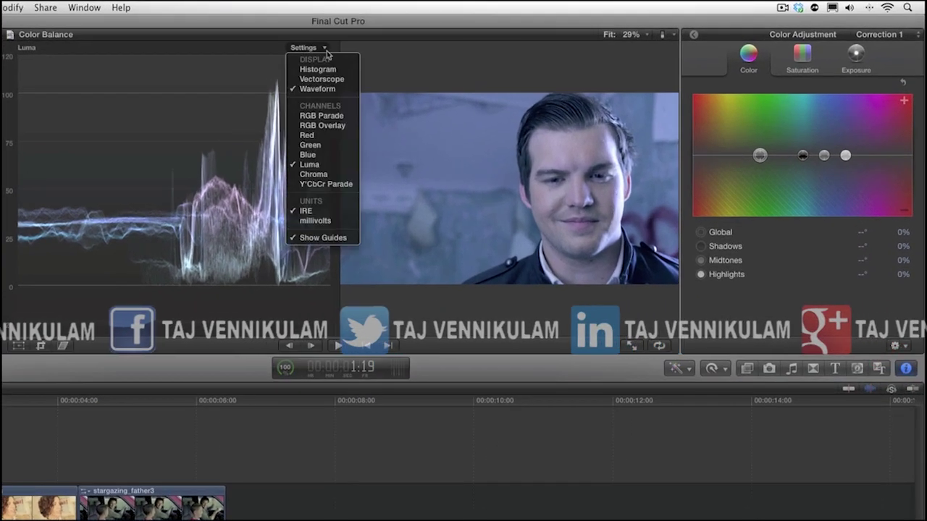
Step: Switch the scope to RGB Parade and select the Shadows puck on the Color board
click(324, 117)
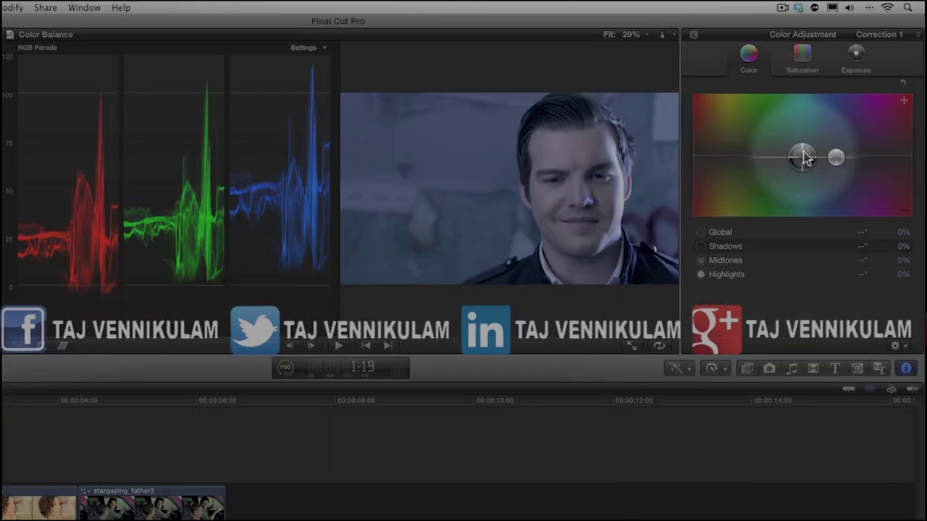
click(802, 157)
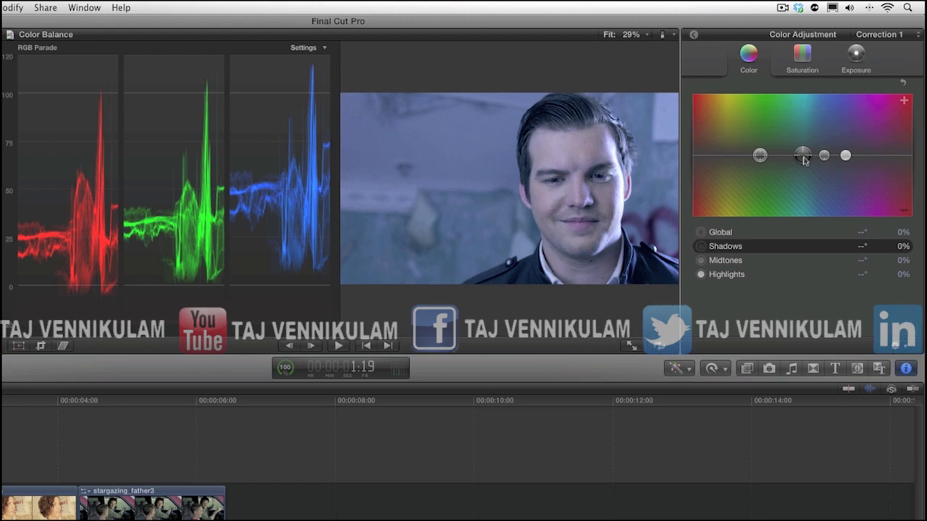
Step: Shift the shadows to 209° at -12%, discarding two trial adjustments along the way
drag(803, 159, 837, 165)
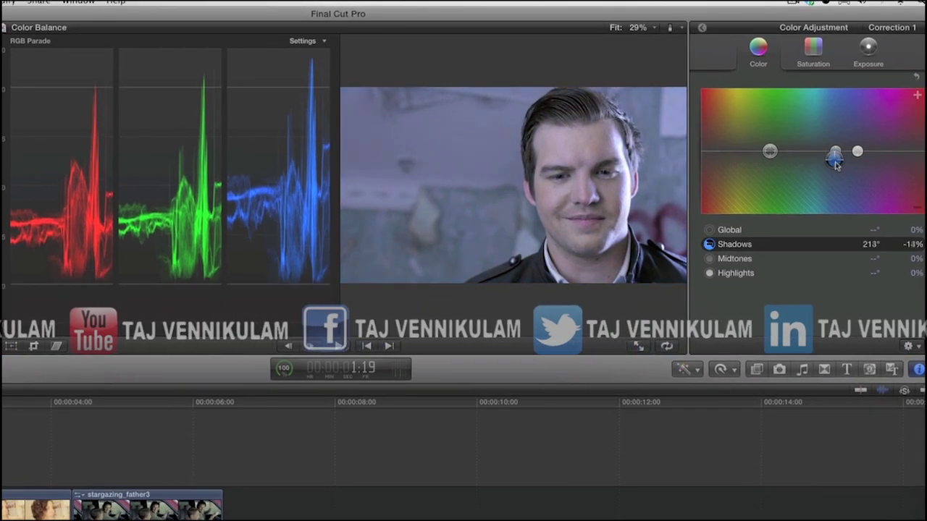
click(917, 78)
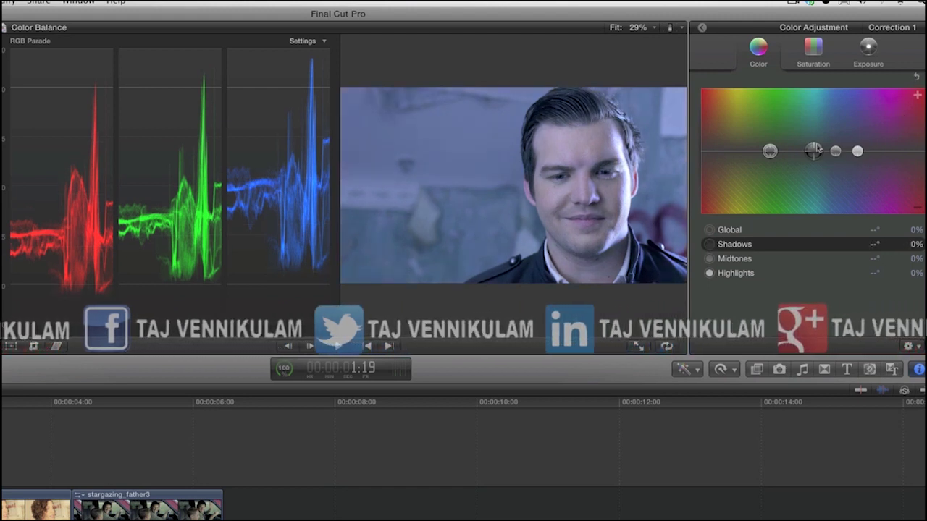
drag(815, 154, 717, 149)
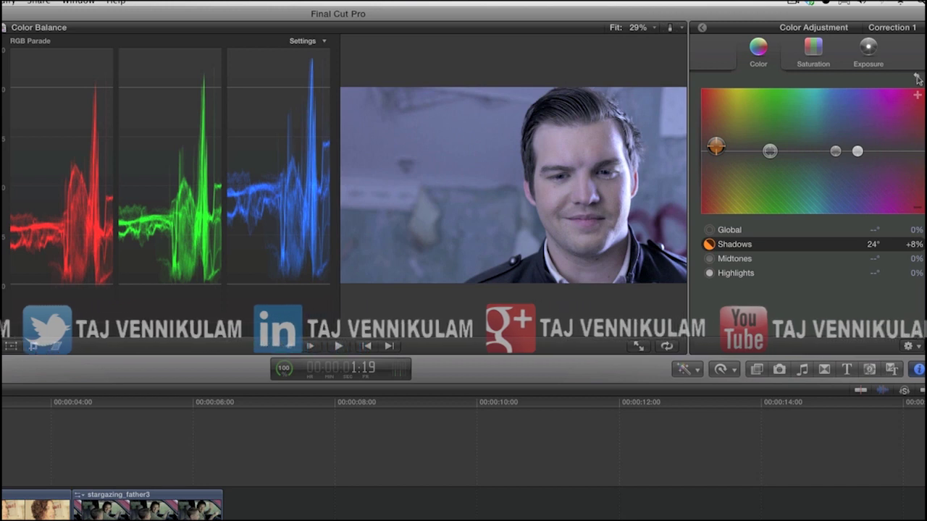
click(917, 78)
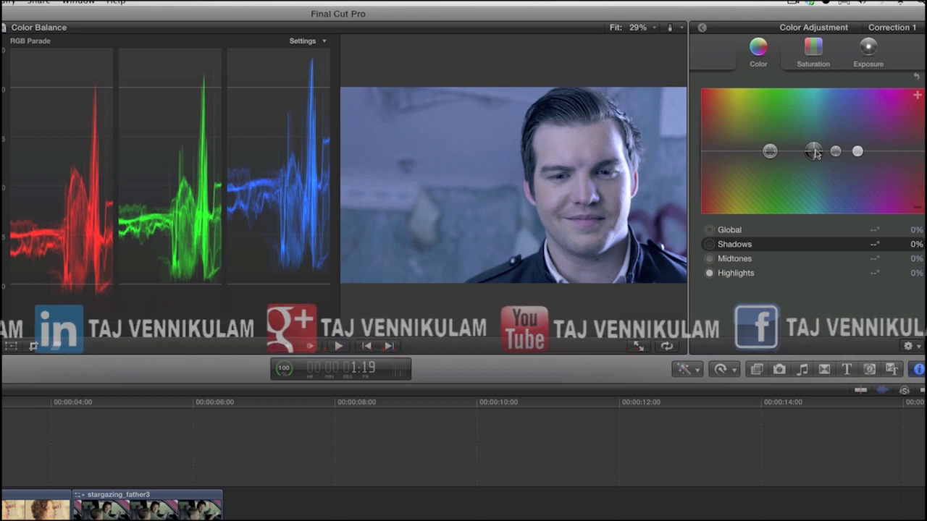
drag(816, 152, 838, 159)
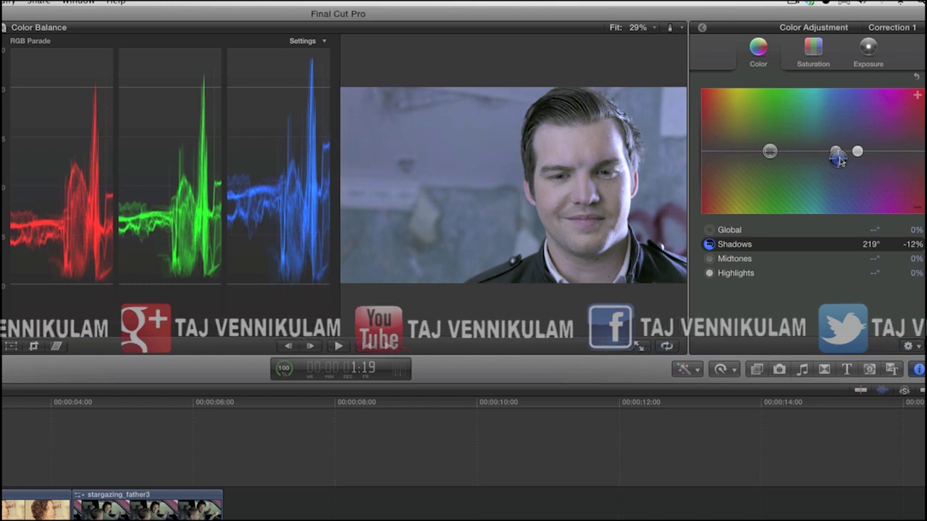
drag(837, 159, 834, 160)
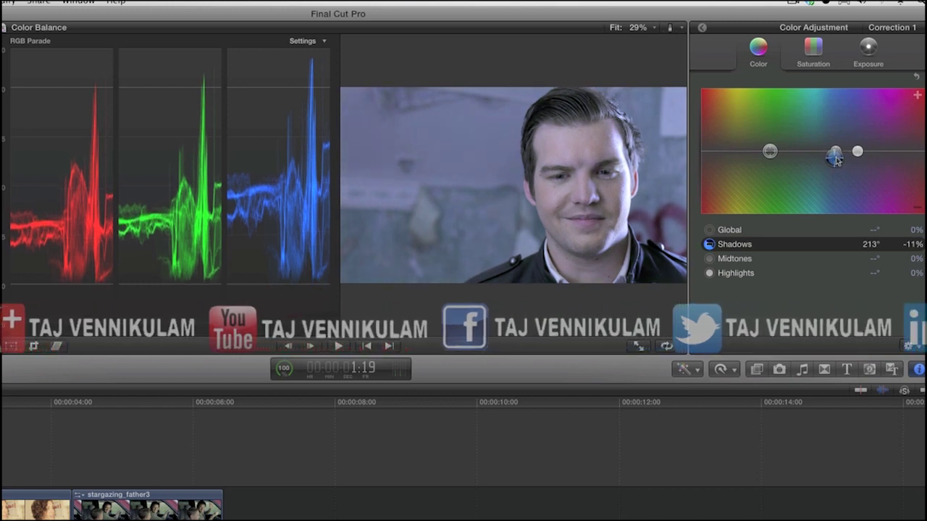
drag(835, 161, 833, 160)
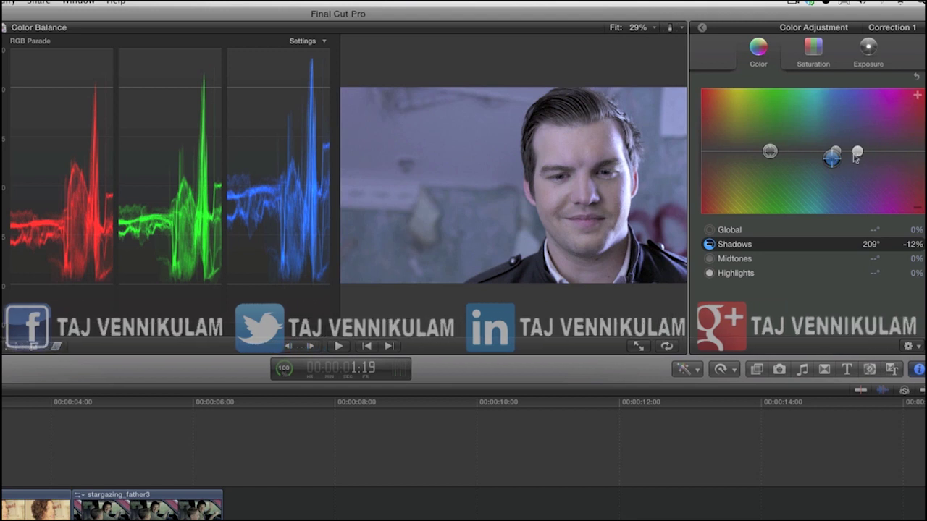
Step: Drag the Highlights puck down to 218° at -36% to warm the cool face
click(857, 151)
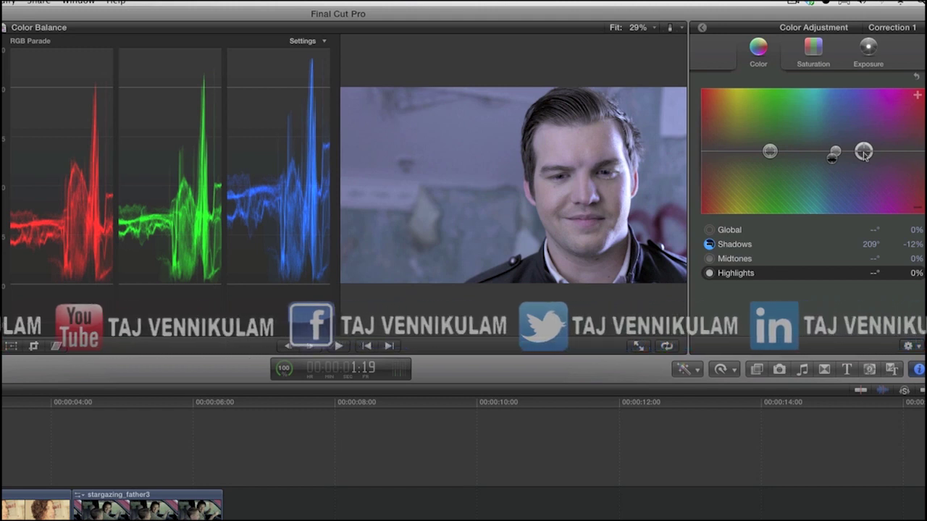
drag(864, 153, 840, 169)
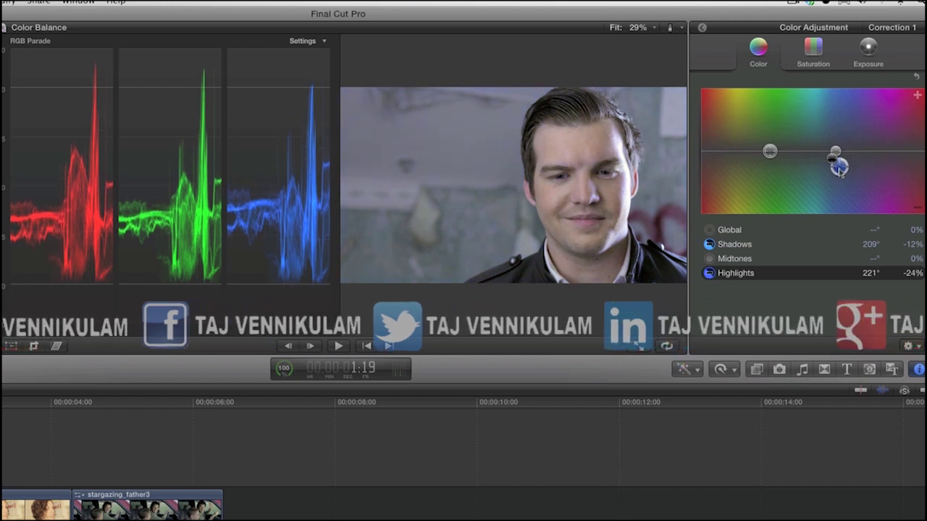
drag(838, 168, 839, 176)
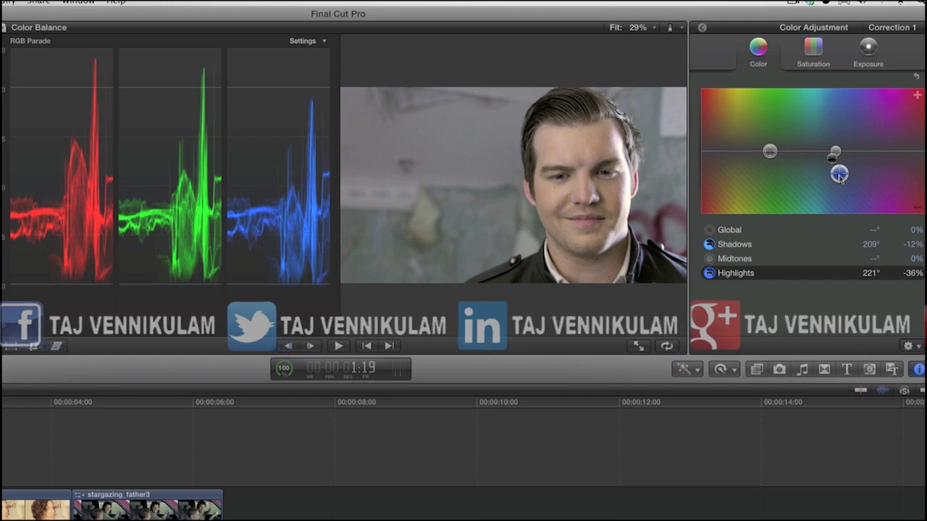
drag(839, 176, 838, 180)
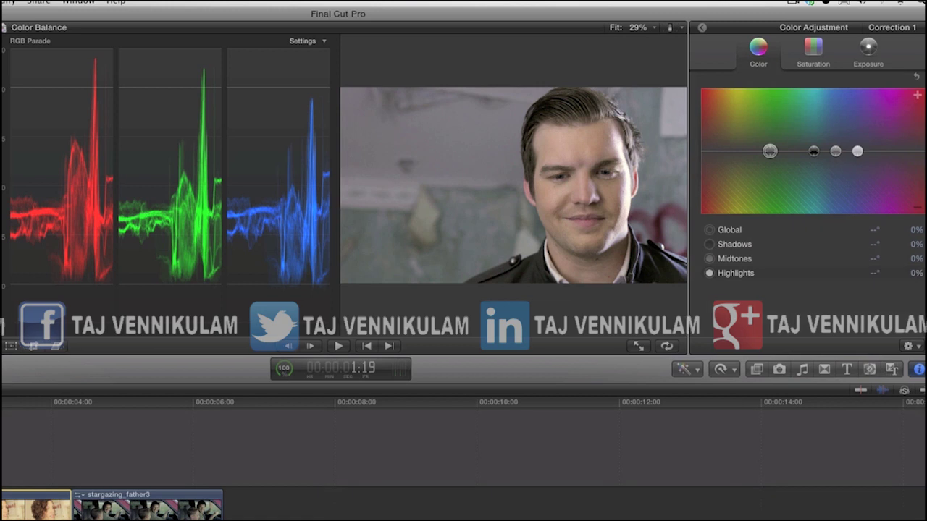
Step: Load the woman's clip, first in the timeline, with its Color board still at 0%
click(35, 506)
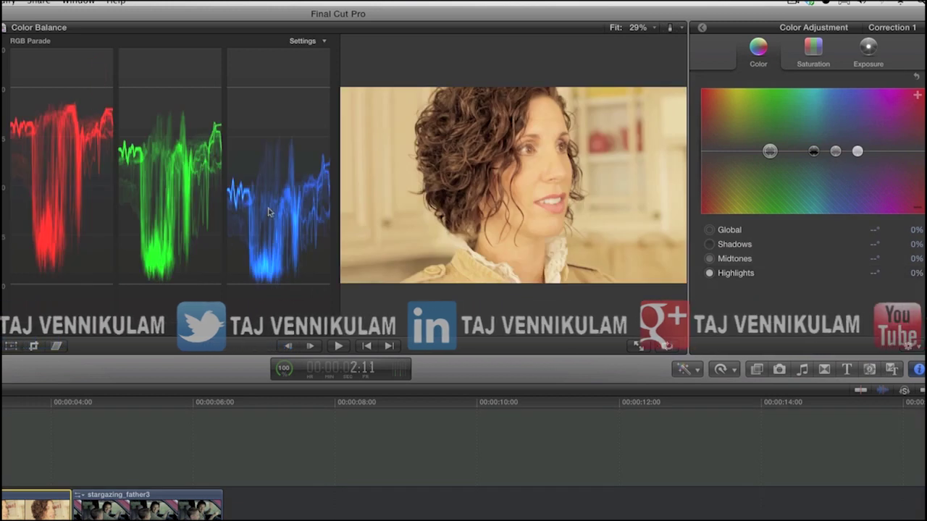
Step: Display the woman's clip in a Vectorscope, test the pucks, then reset all corrections to 0%
click(322, 41)
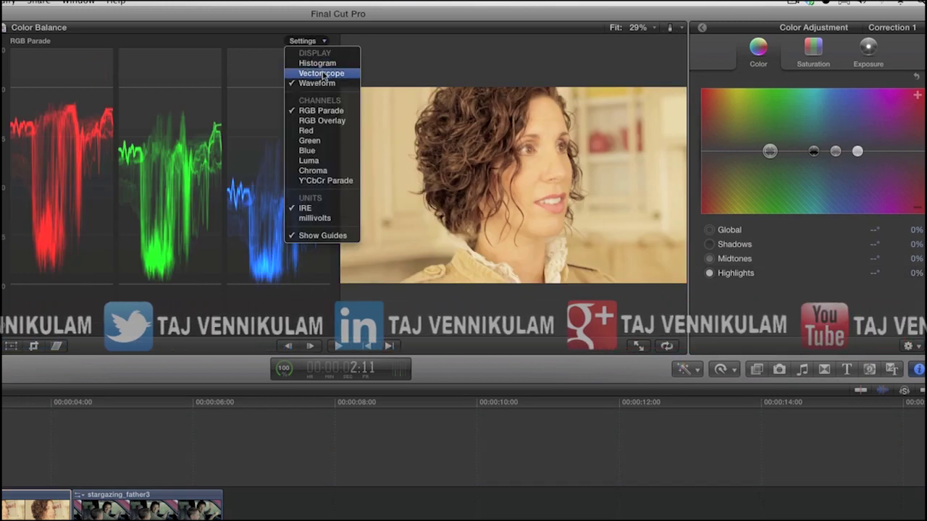
click(321, 73)
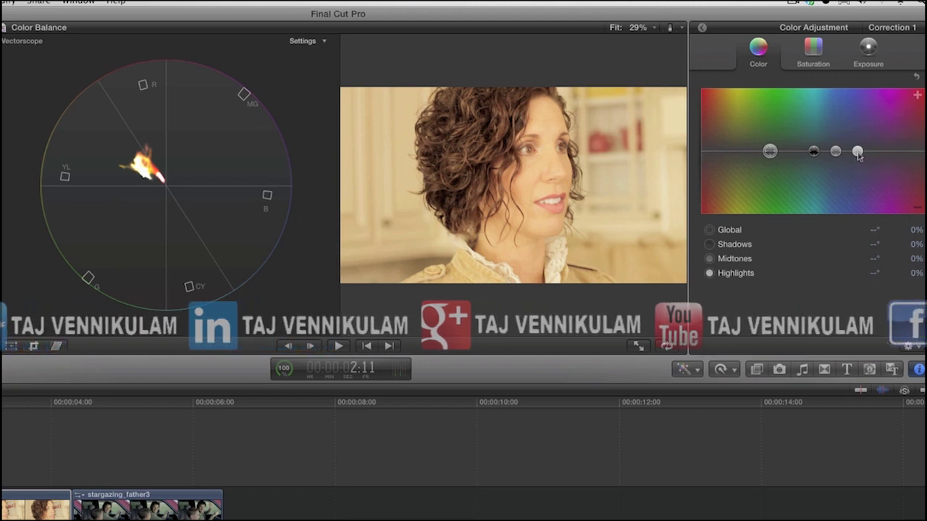
mouse_move(858, 152)
mouse_down()
mouse_move(858, 162)
mouse_move(851, 141)
mouse_up()
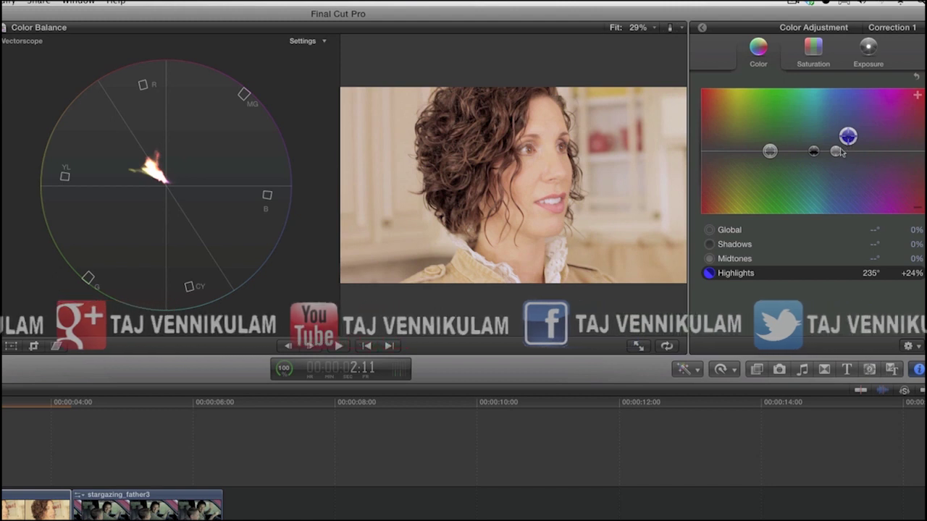
drag(837, 152, 825, 149)
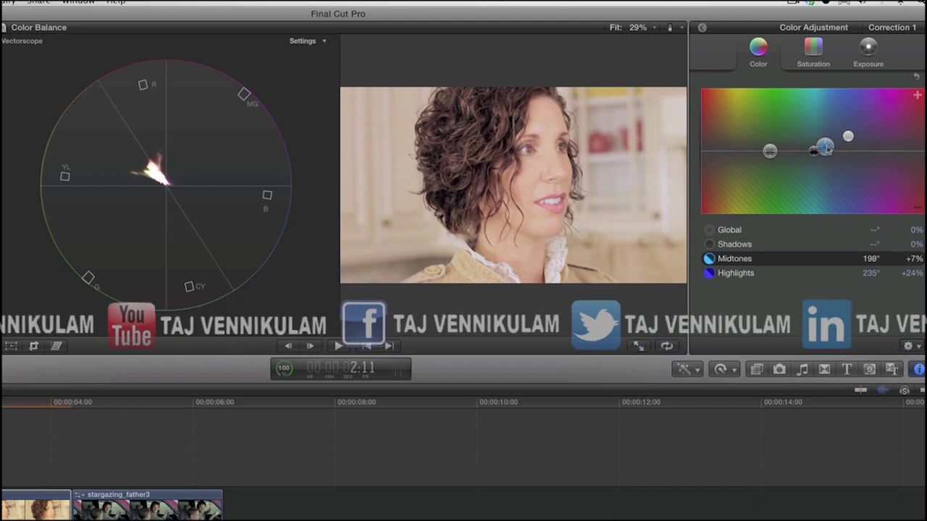
click(917, 77)
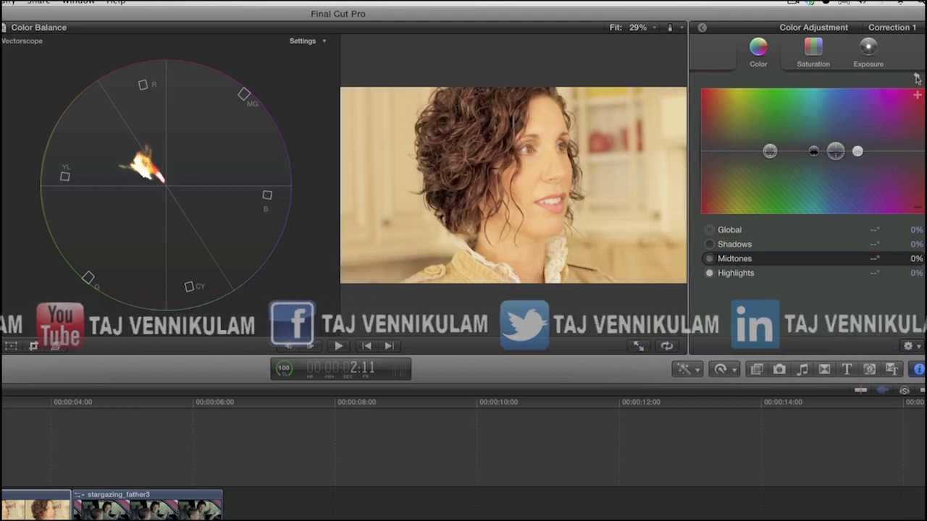
Step: Restore RGB Parade, set highlights 234° +31% and midtones 207° +5%, then select stargazing_father3
click(325, 42)
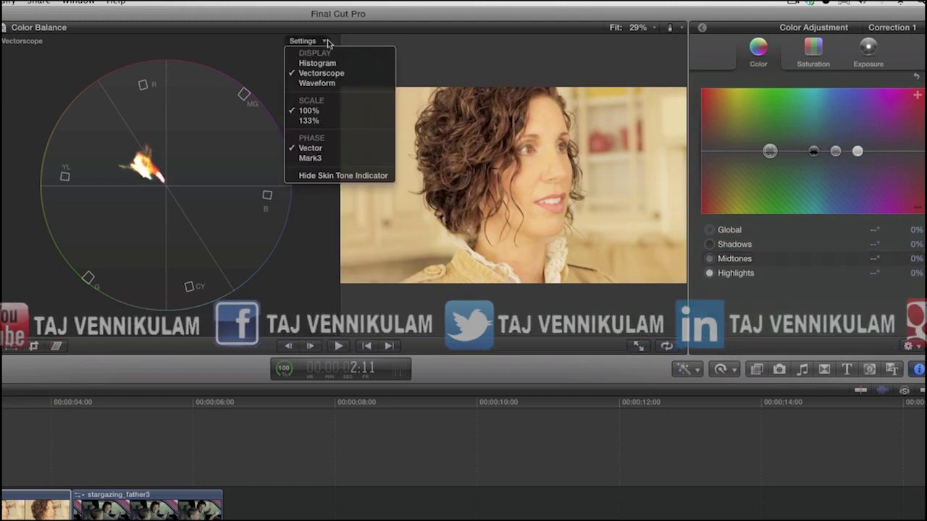
click(327, 84)
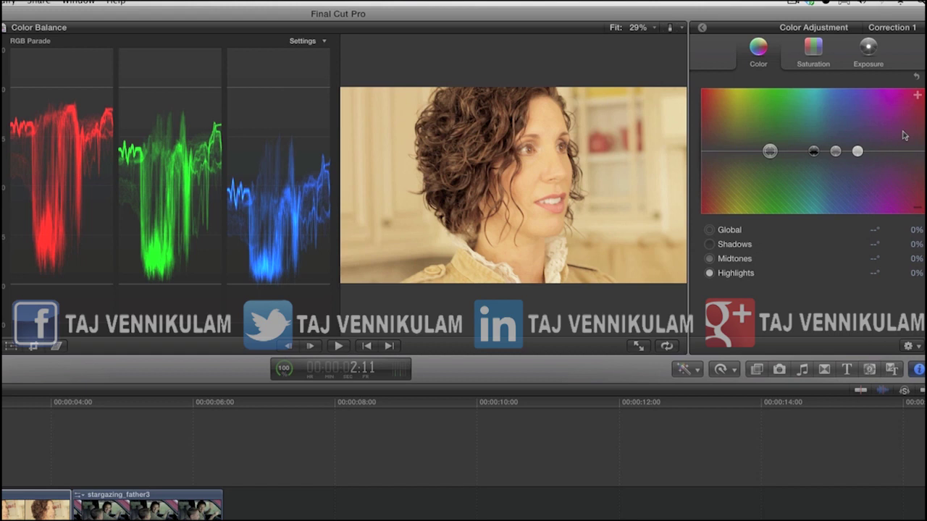
click(857, 151)
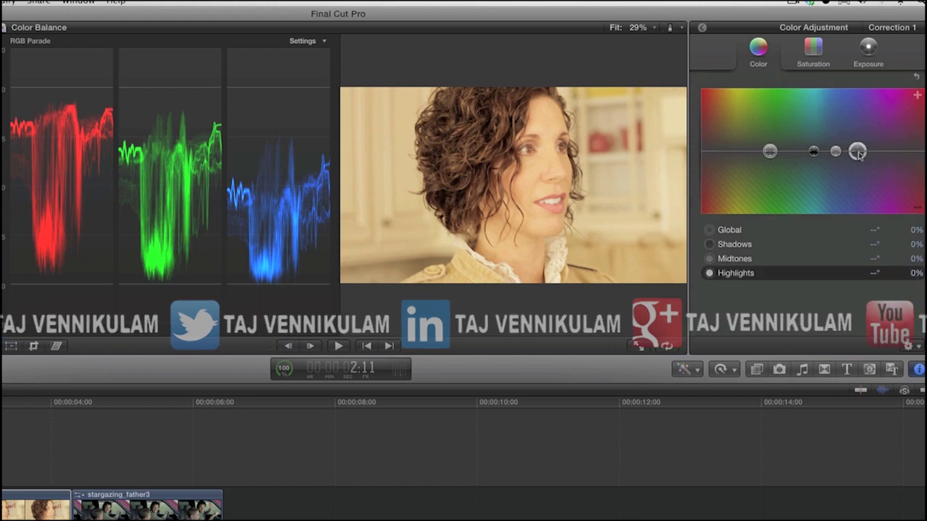
drag(857, 152, 831, 149)
click(834, 150)
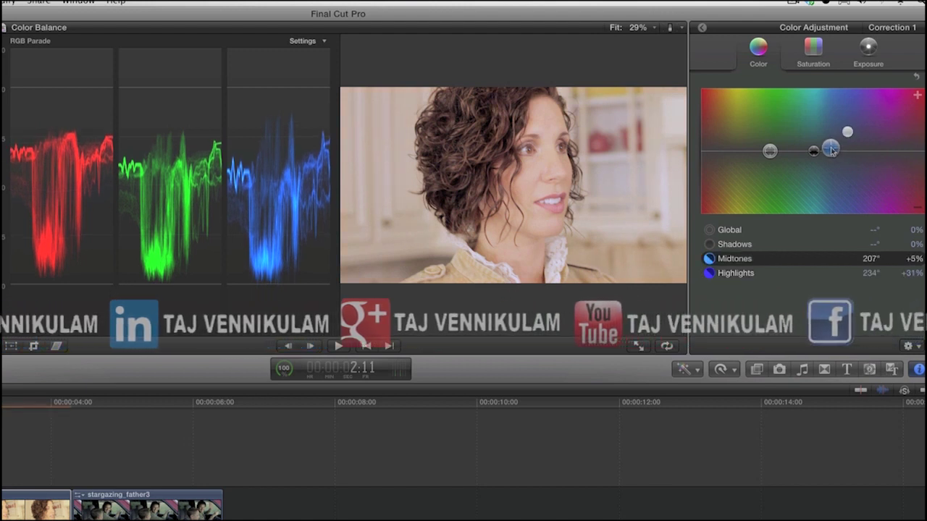
click(96, 406)
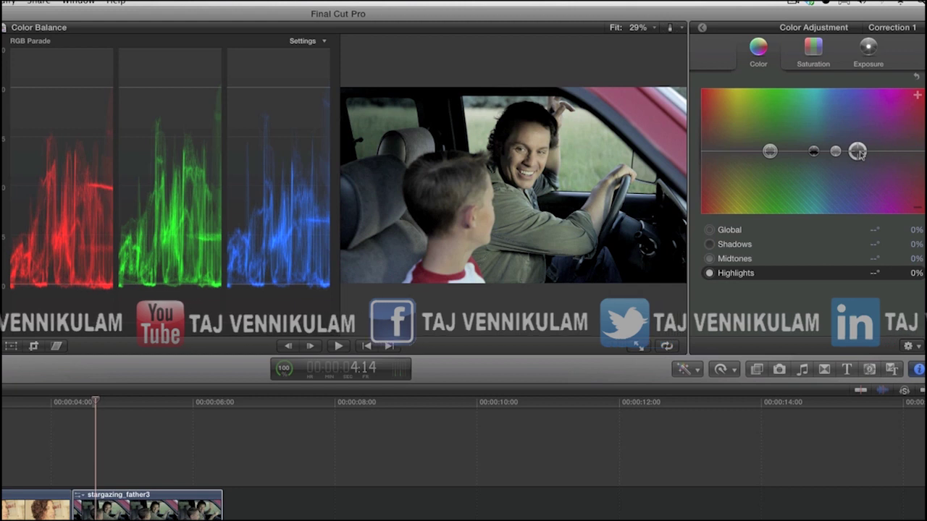
Step: Drag the stargazing_father3 Highlights puck down-left to 139° at -12%
drag(857, 152, 792, 164)
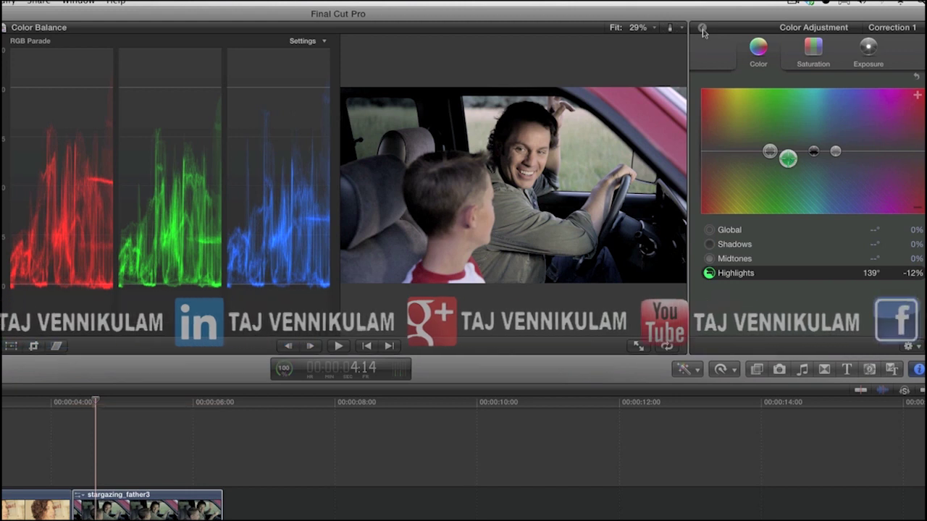
Step: Return to the Video inspector and toggle Correction 1 off and back on to compare
click(702, 28)
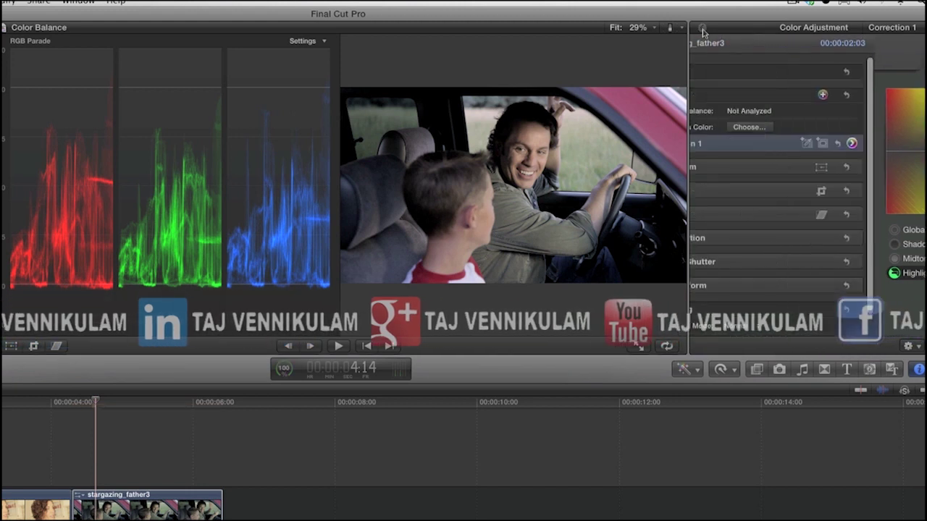
click(706, 144)
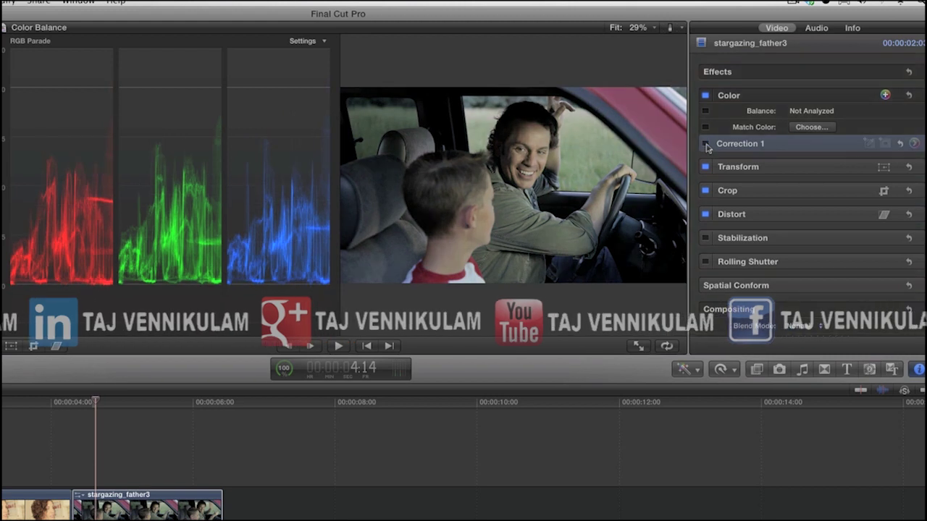
click(706, 144)
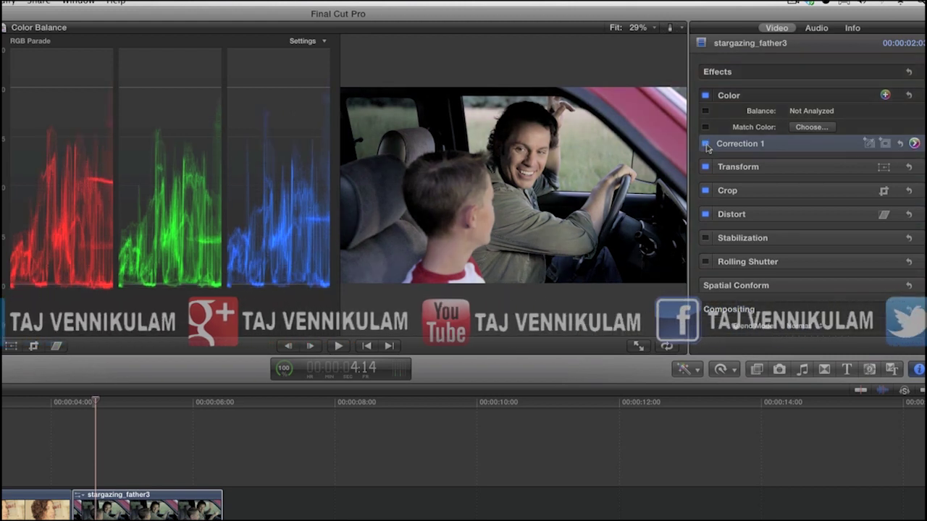